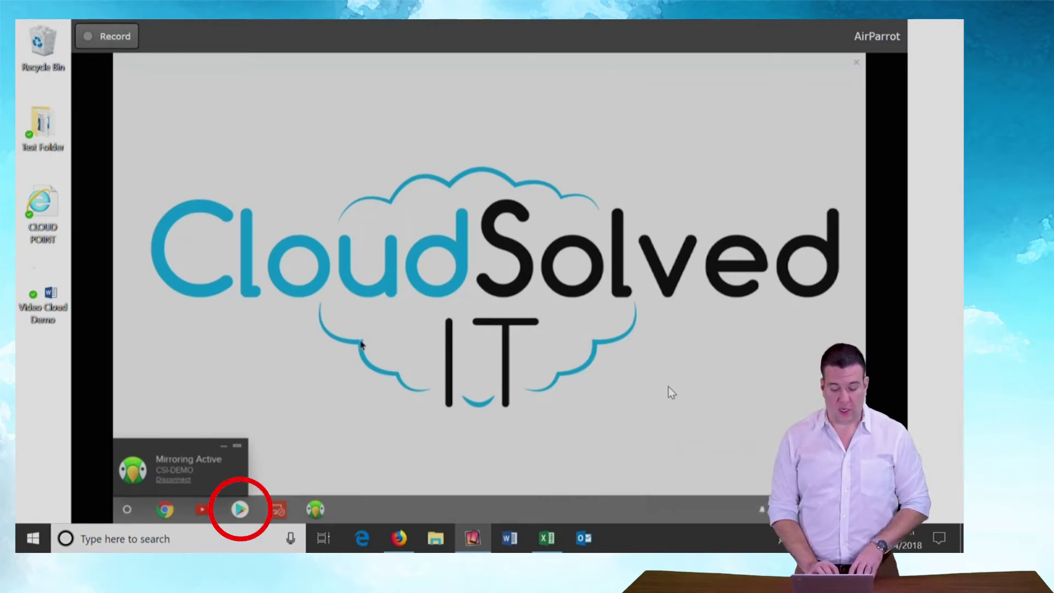
Step: Search the Play Store for 'word', install Microsoft Word, then go to Microsoft Excel's page
click(231, 511)
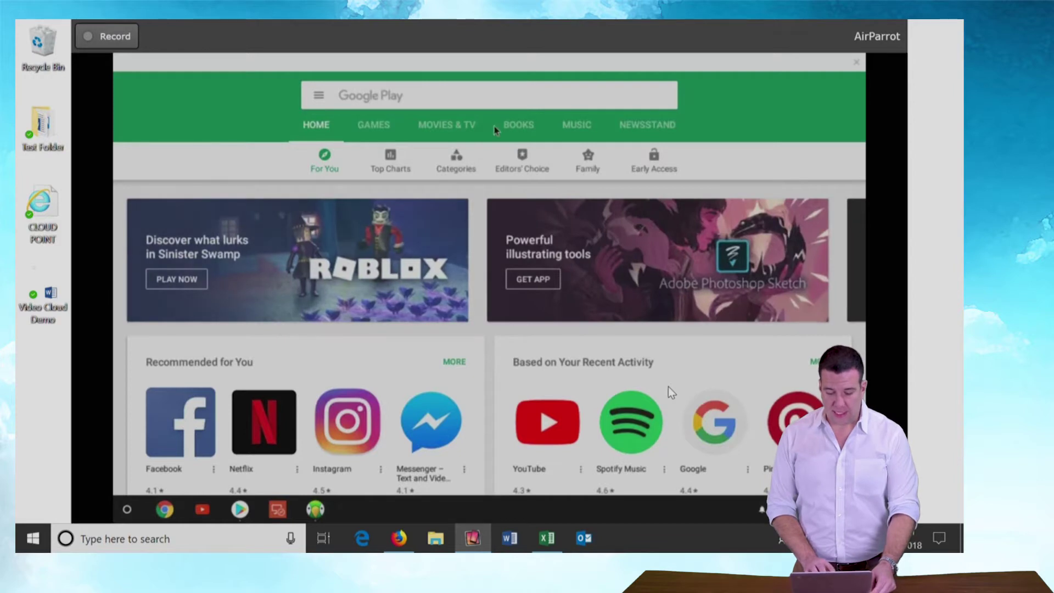
text(word)
key(Return)
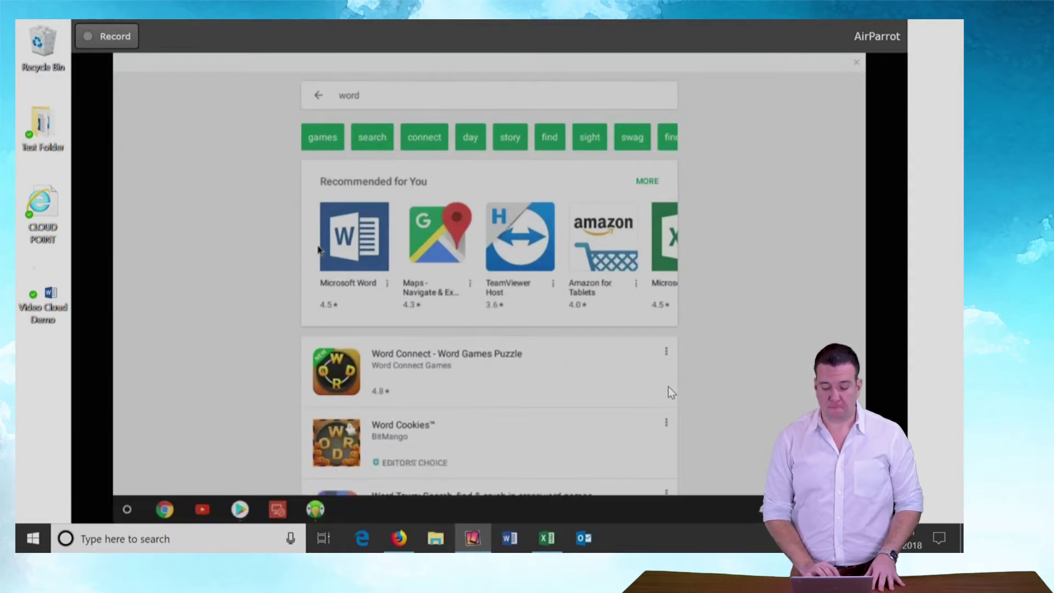
click(321, 248)
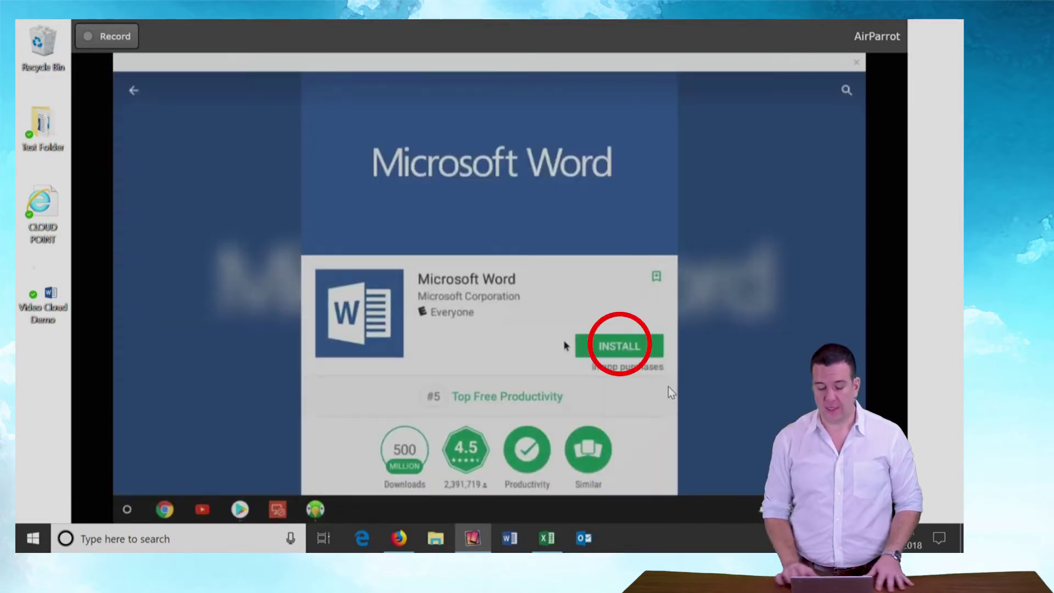
click(581, 347)
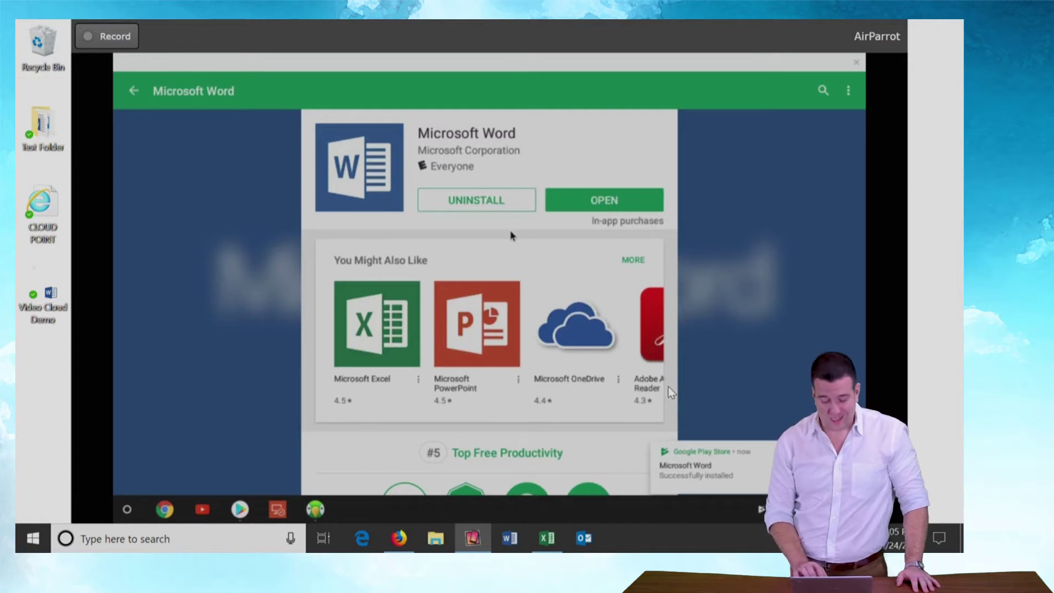
click(387, 325)
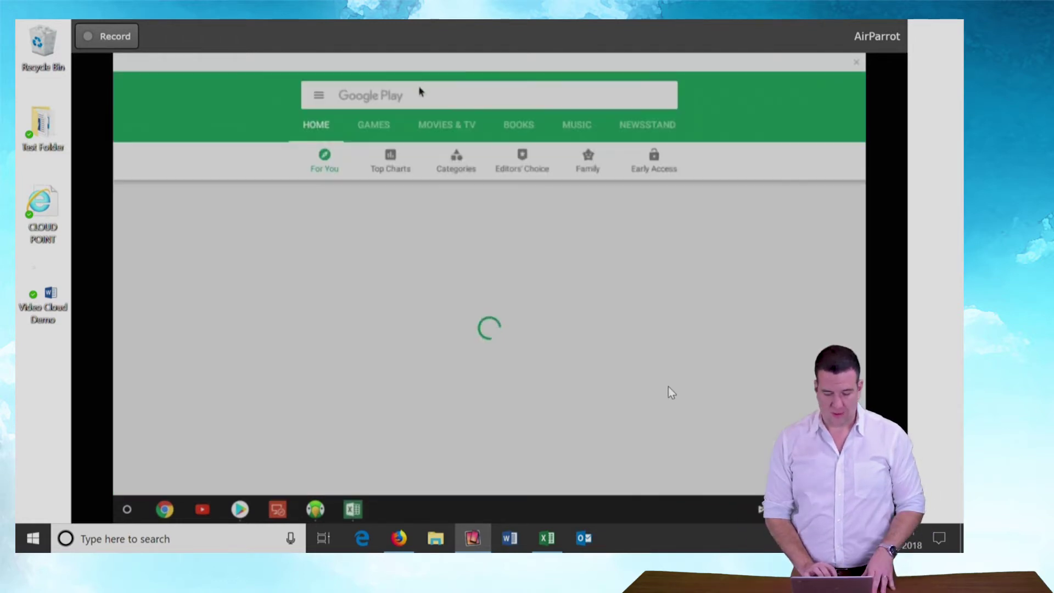
Step: Search the store for 'outlook' and install Microsoft Outlook
click(419, 93)
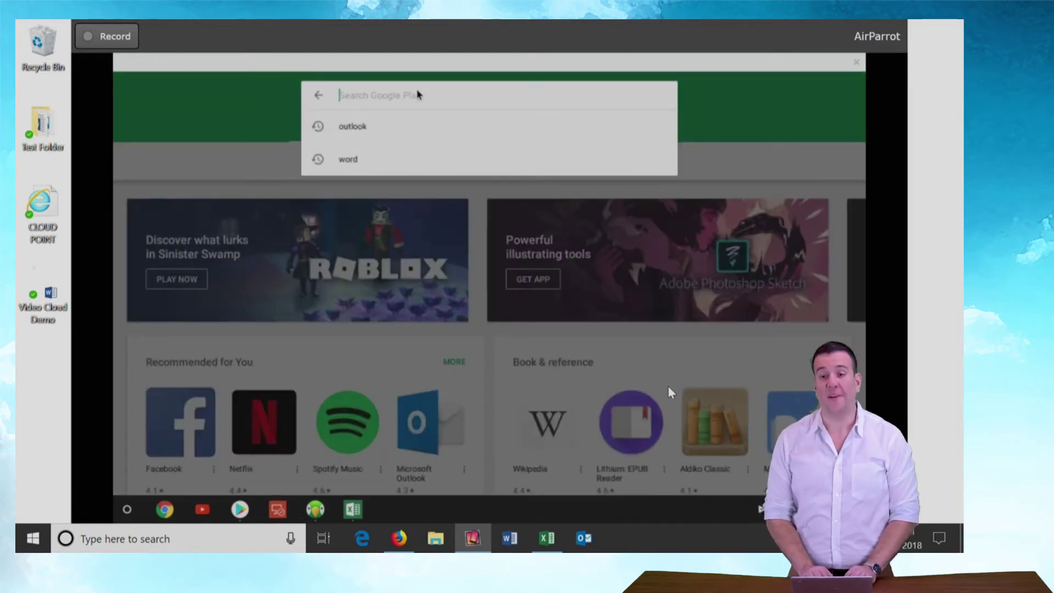
text(outlook)
key(Return)
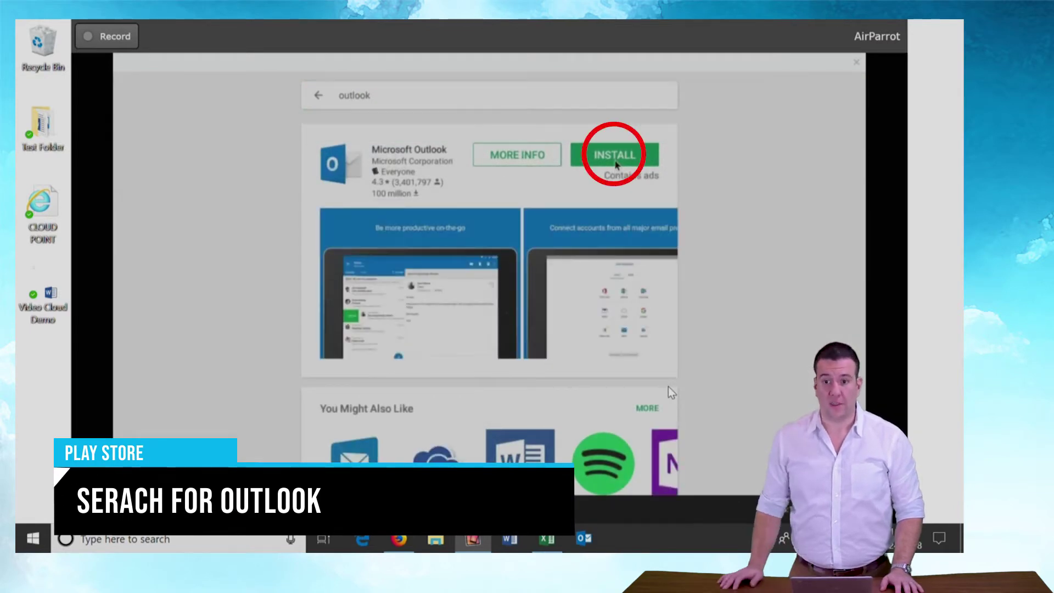
click(615, 159)
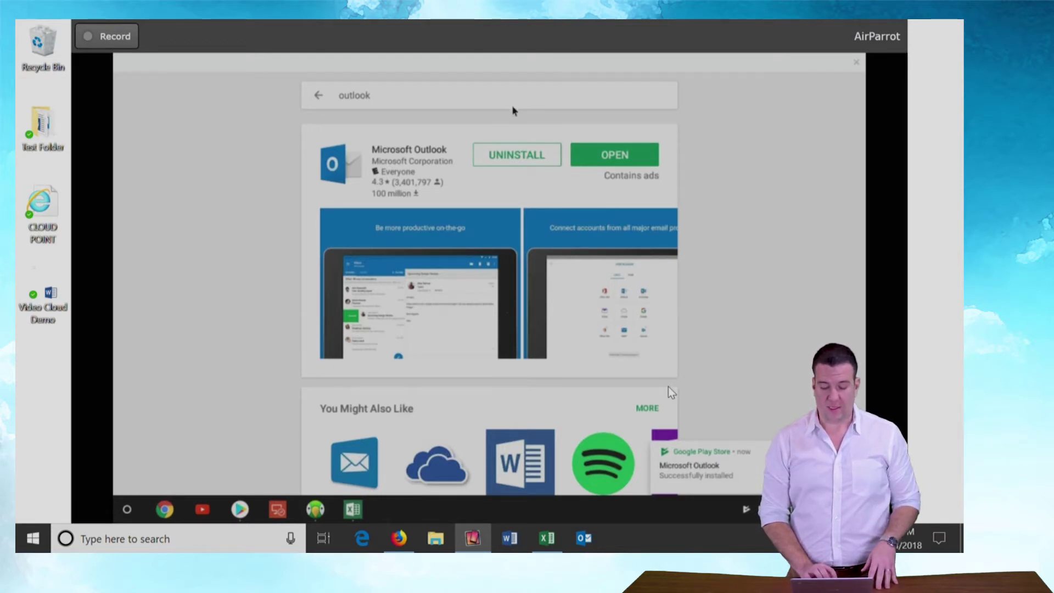
Step: Replace the search with 'one drive' and install Microsoft OneDrive
click(537, 90)
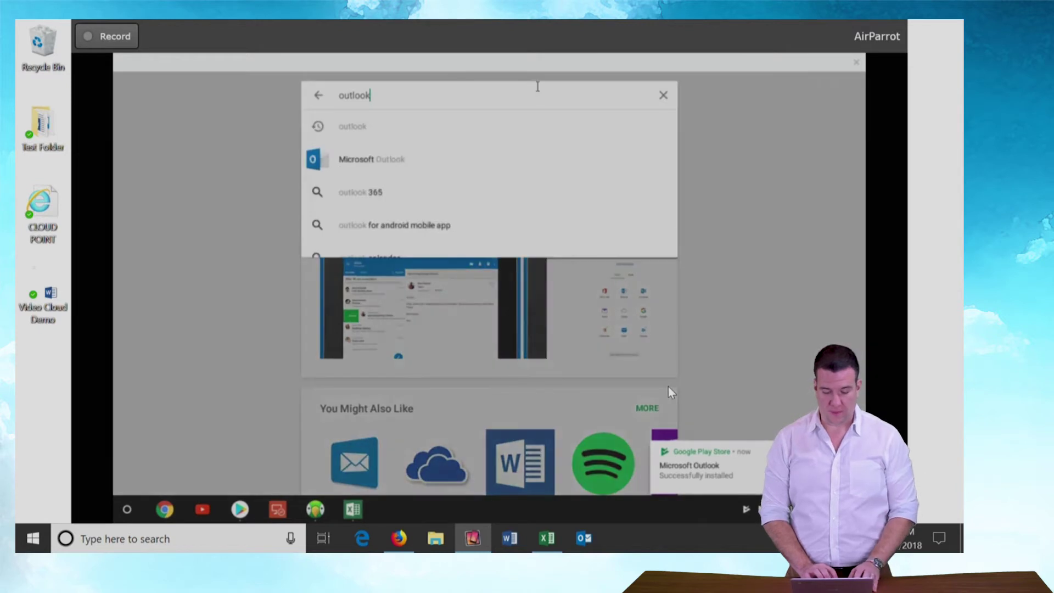
key(BackSpace)
key(BackSpace)
key(BackSpace)
text(on)
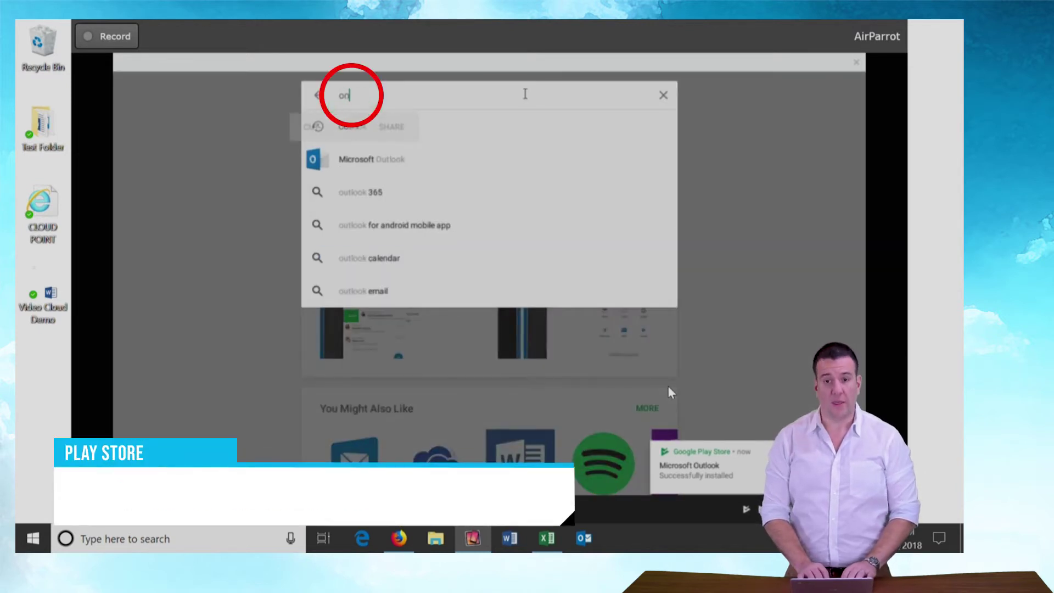
text(e drive)
key(Return)
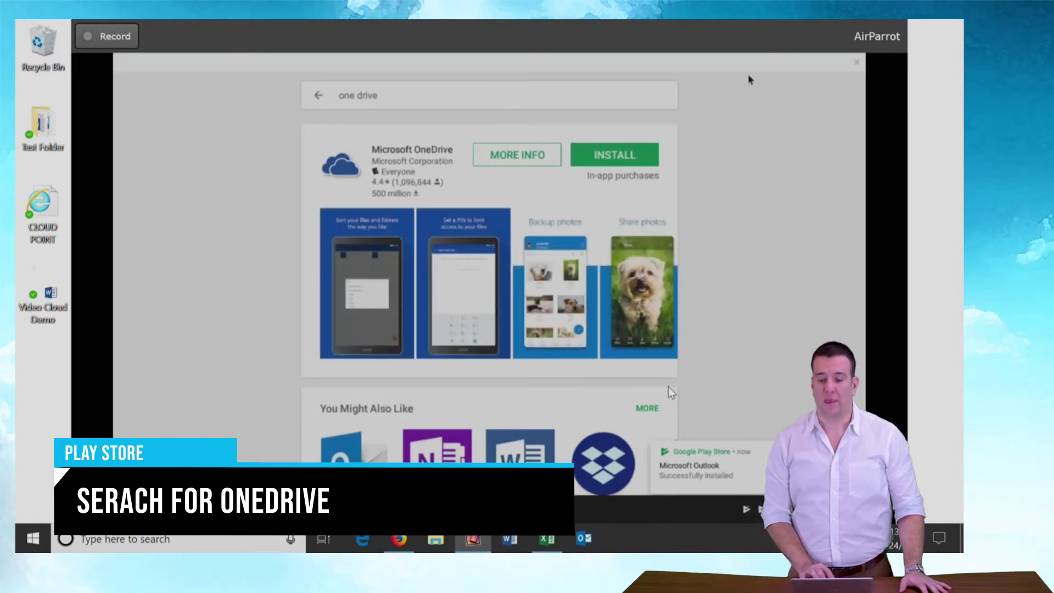
click(615, 155)
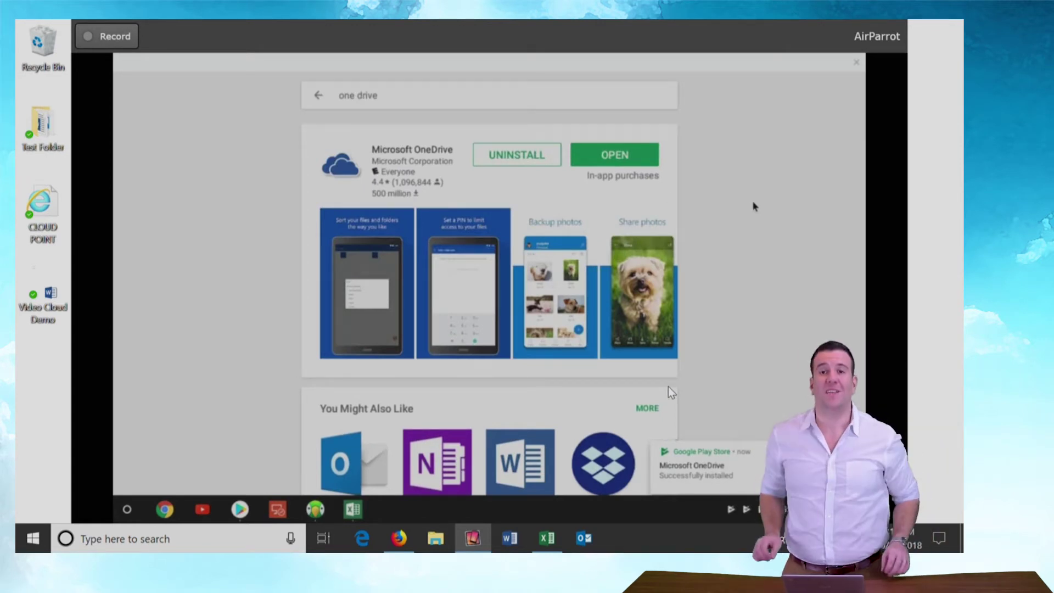
Step: Search for 'sharepoint' and install Microsoft SharePoint from its app page
click(540, 96)
key(BackSpace)
key(BackSpace)
key(BackSpace)
key(BackSpace)
key(BackSpace)
key(BackSpace)
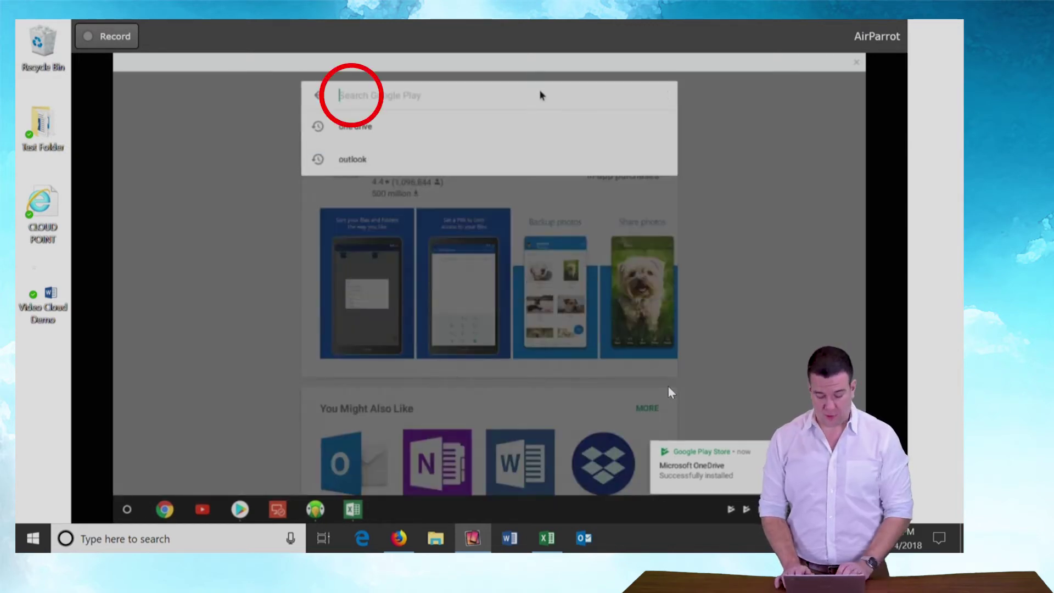
text(sharepoint)
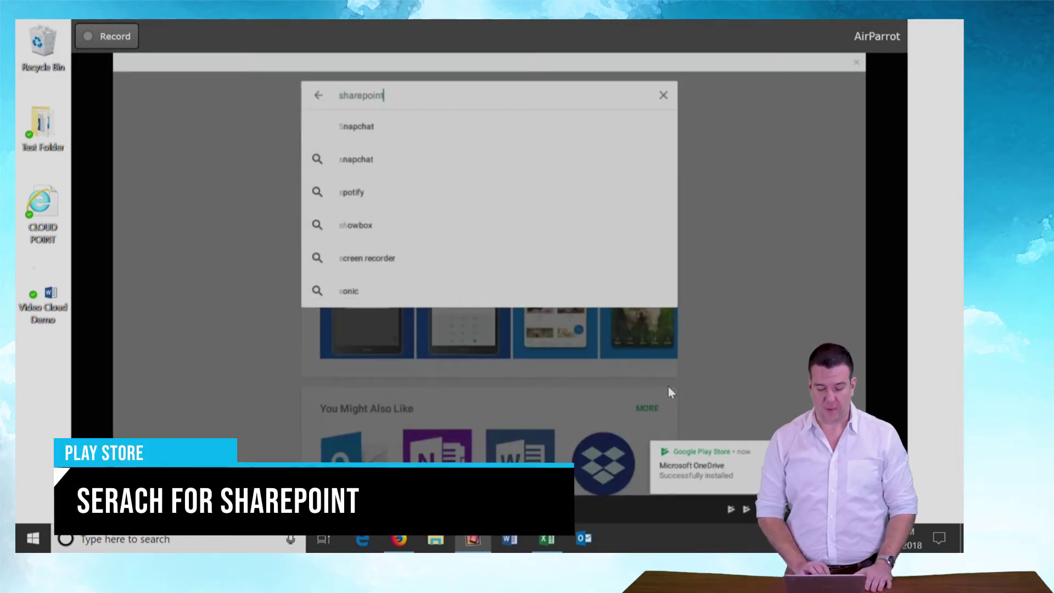
click(443, 127)
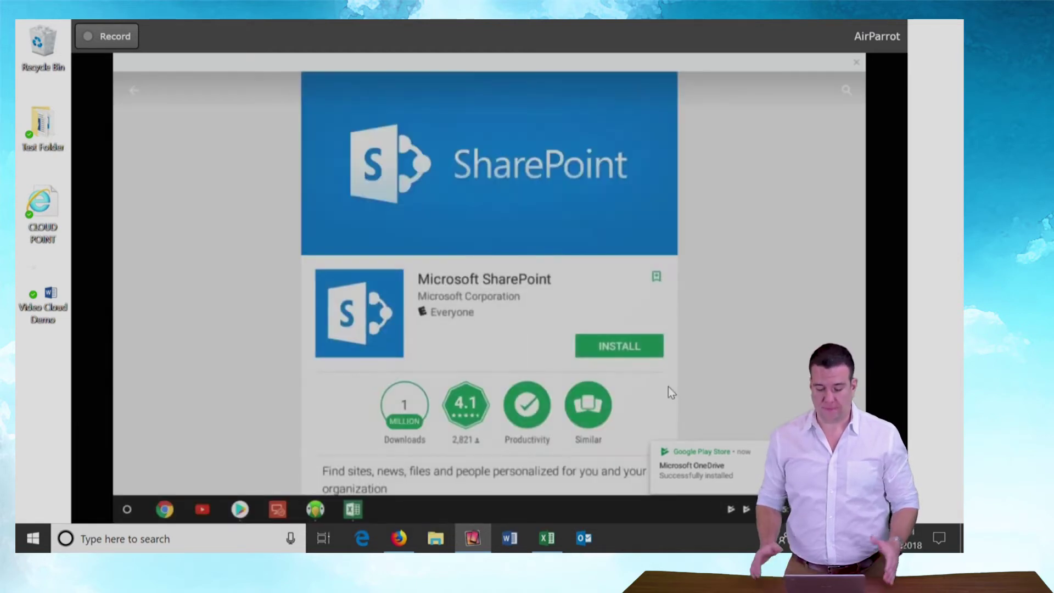
click(608, 356)
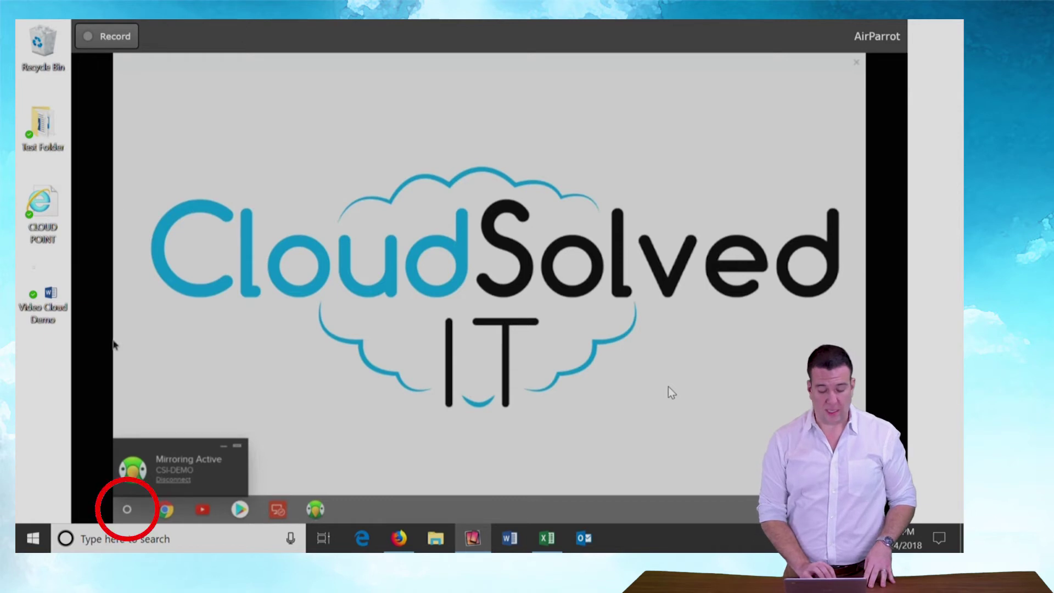
Step: Launch Microsoft Word from the All Apps list and pin its icon to the shelf
click(128, 510)
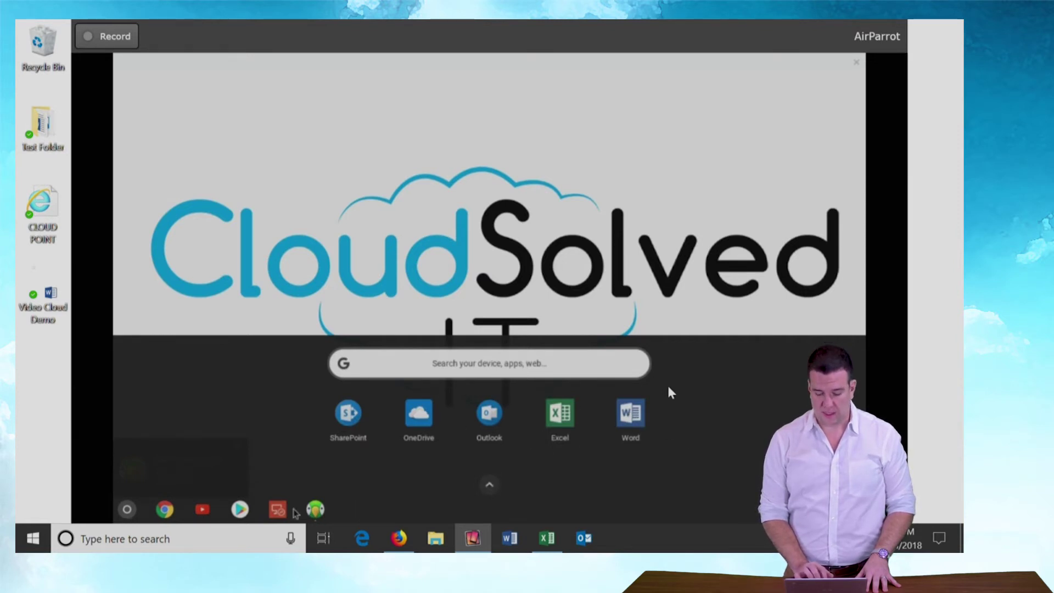
click(489, 484)
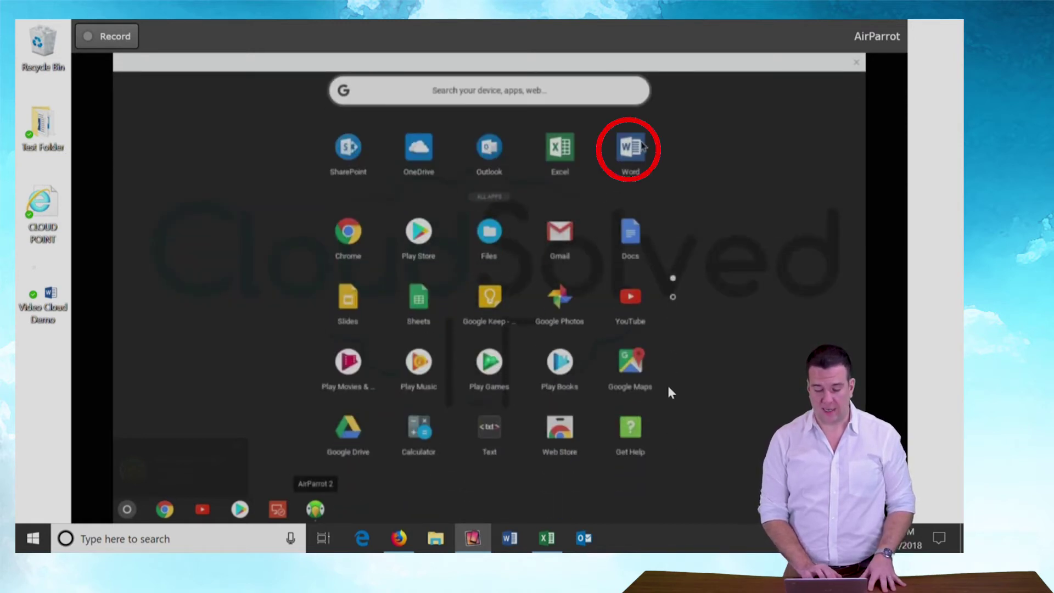
click(632, 146)
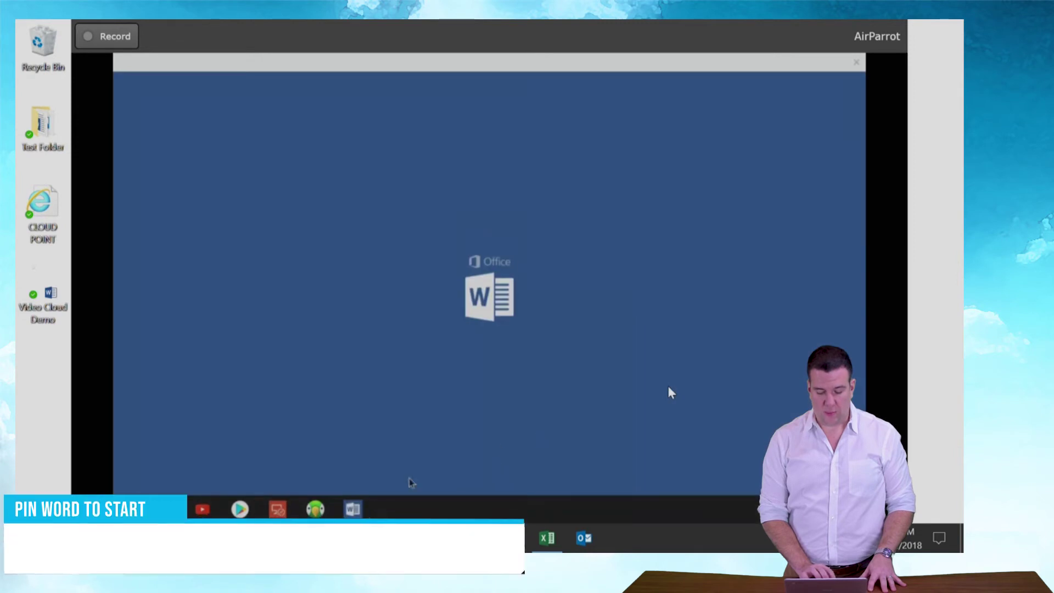
right_click(354, 512)
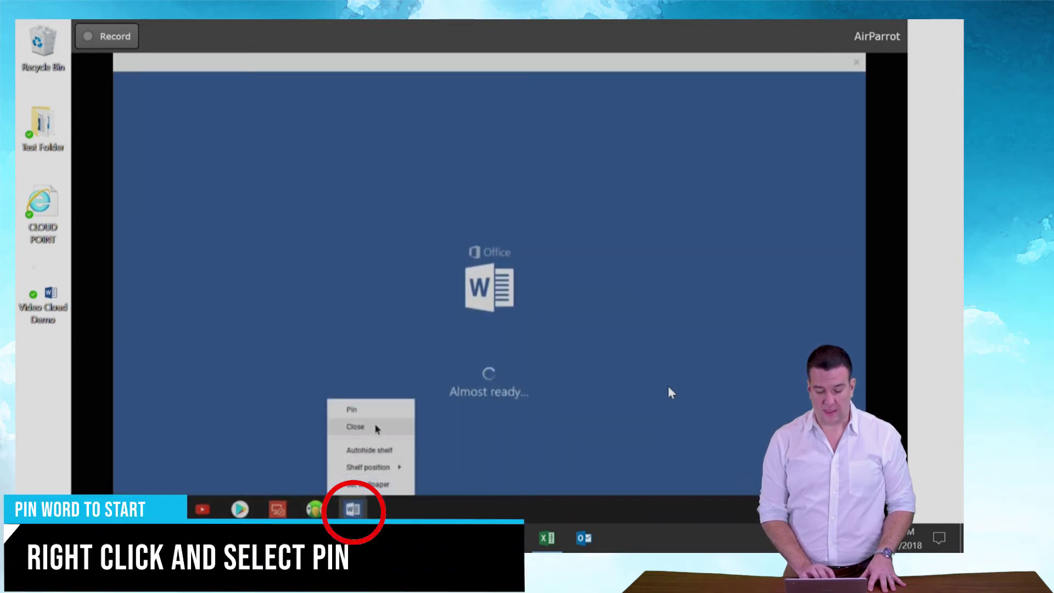
click(352, 409)
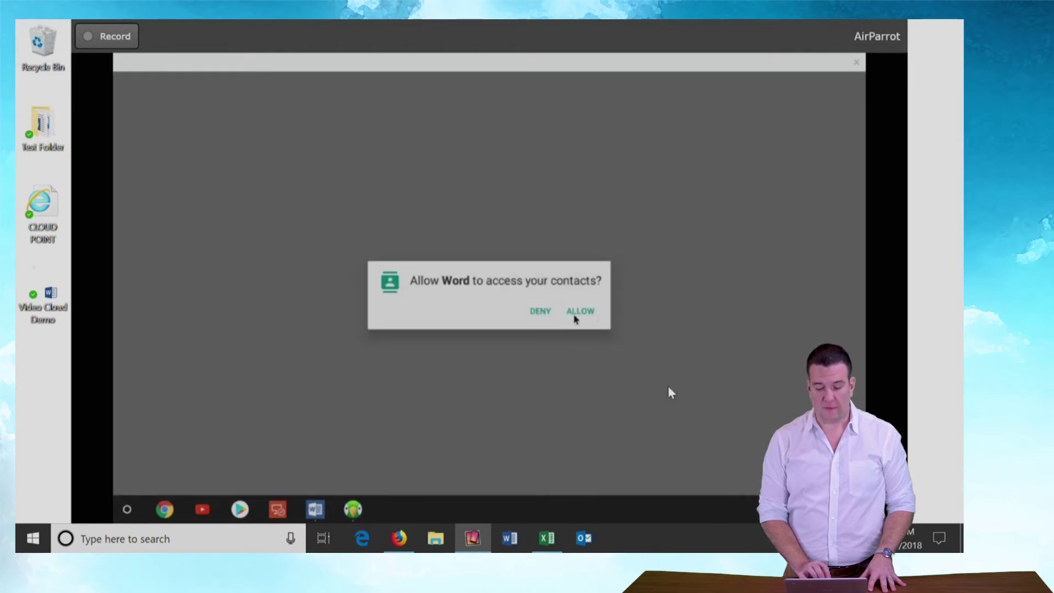
click(574, 316)
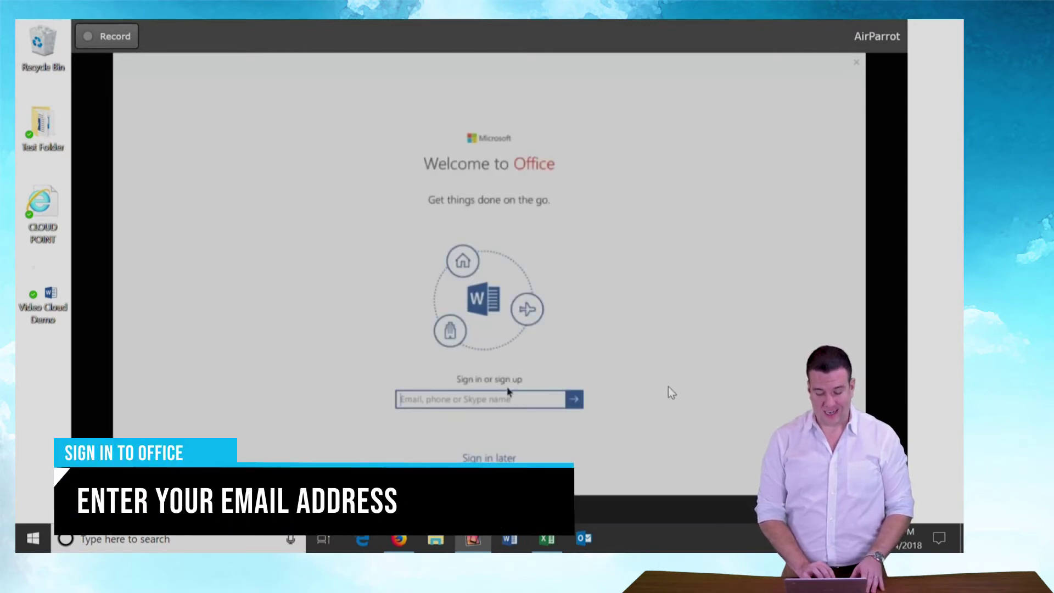
click(504, 399)
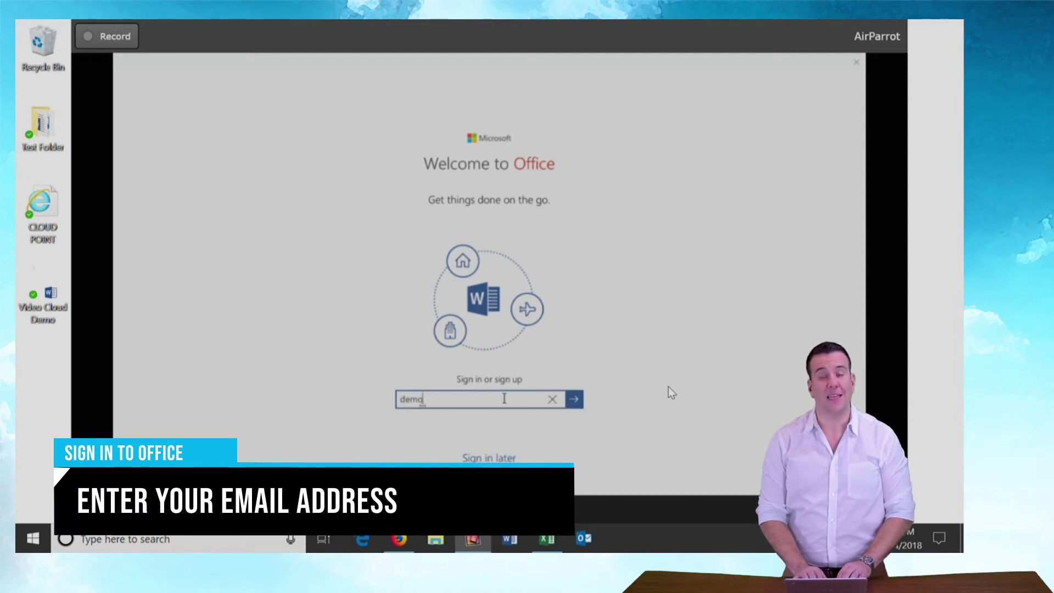
key(Return)
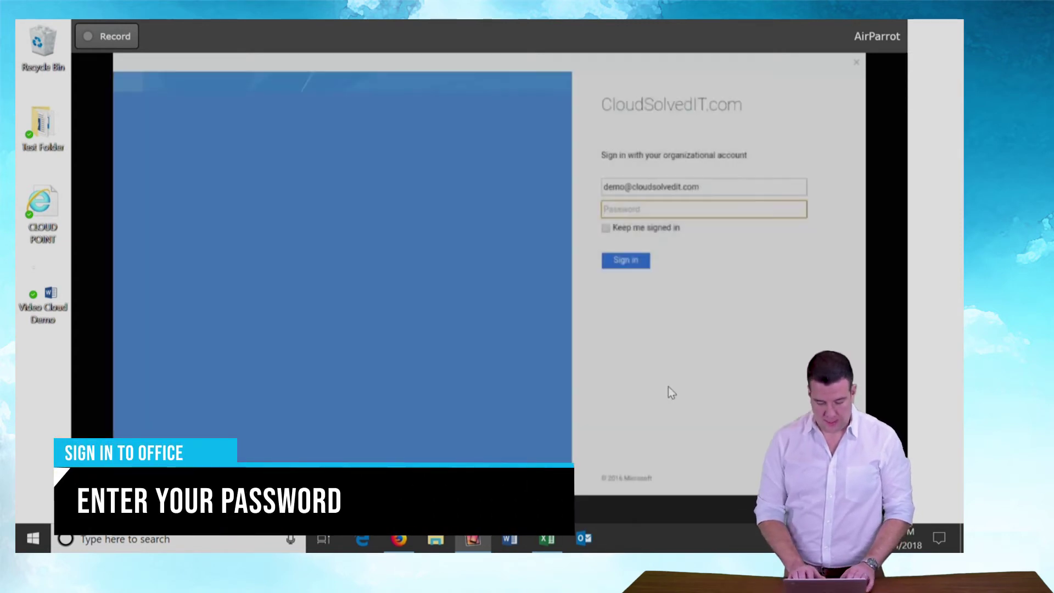
text(*****)
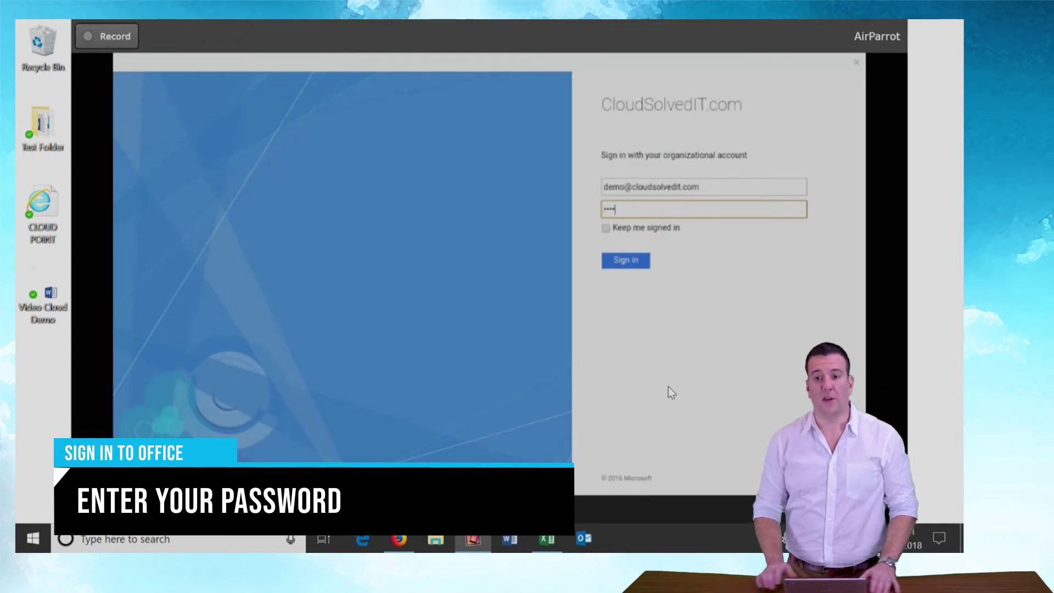
key(Return)
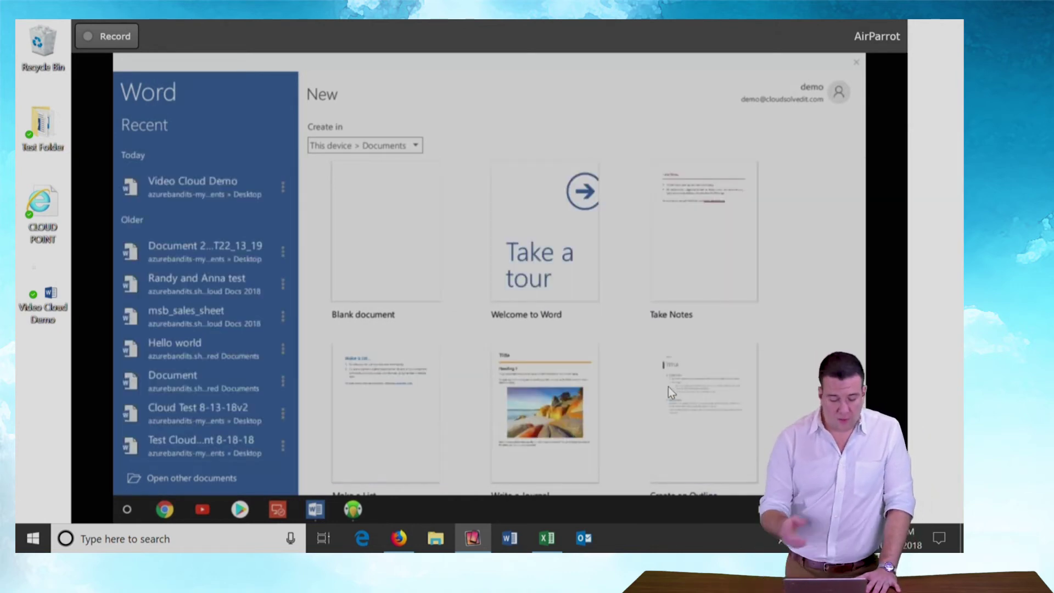
Step: Start Excel from the app launcher and pin its icon to the shelf
key(super)
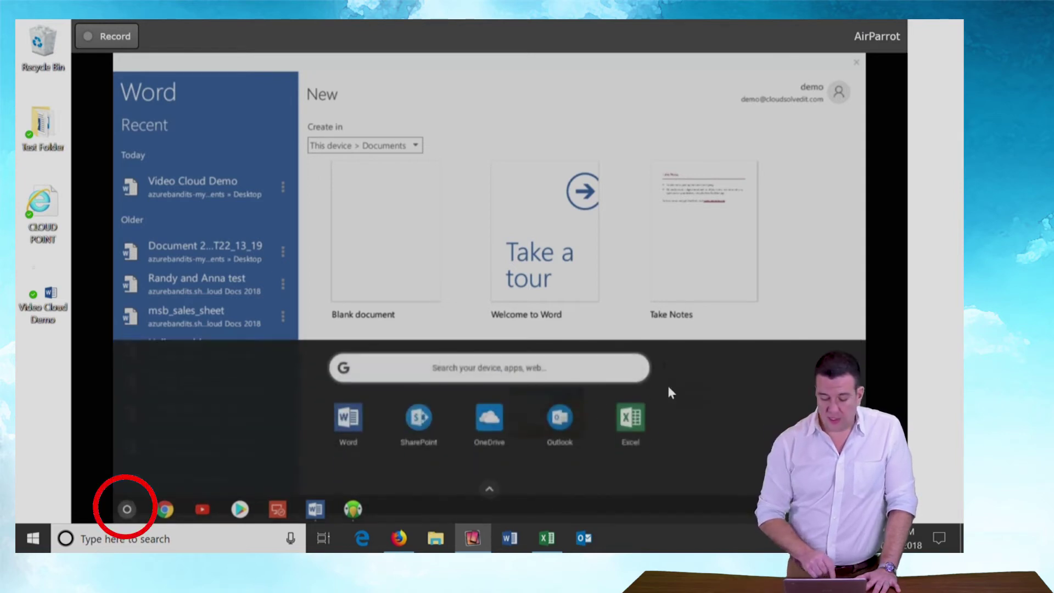
key(Return)
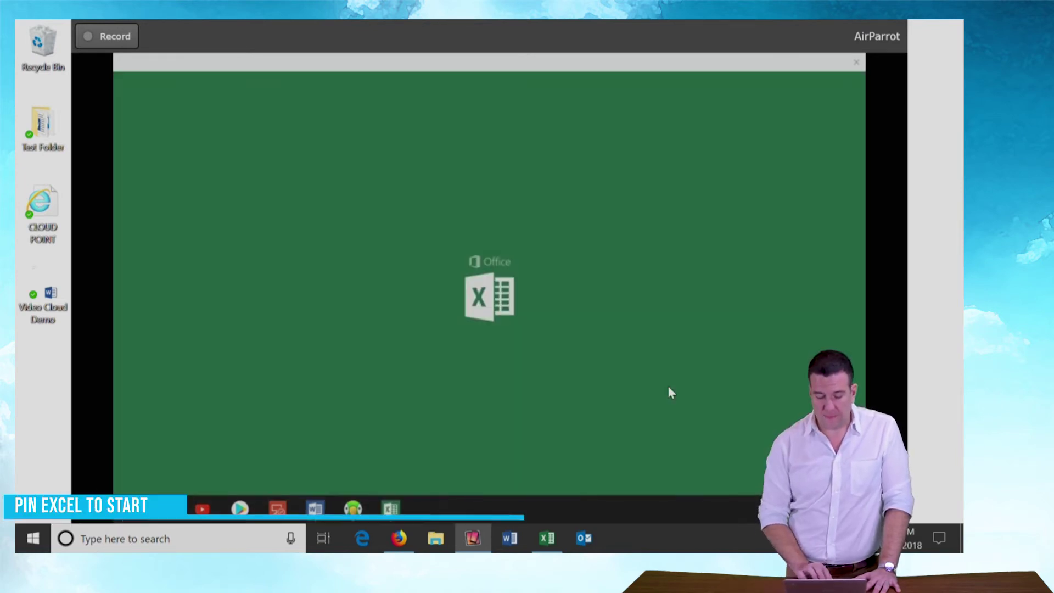
right_click(389, 509)
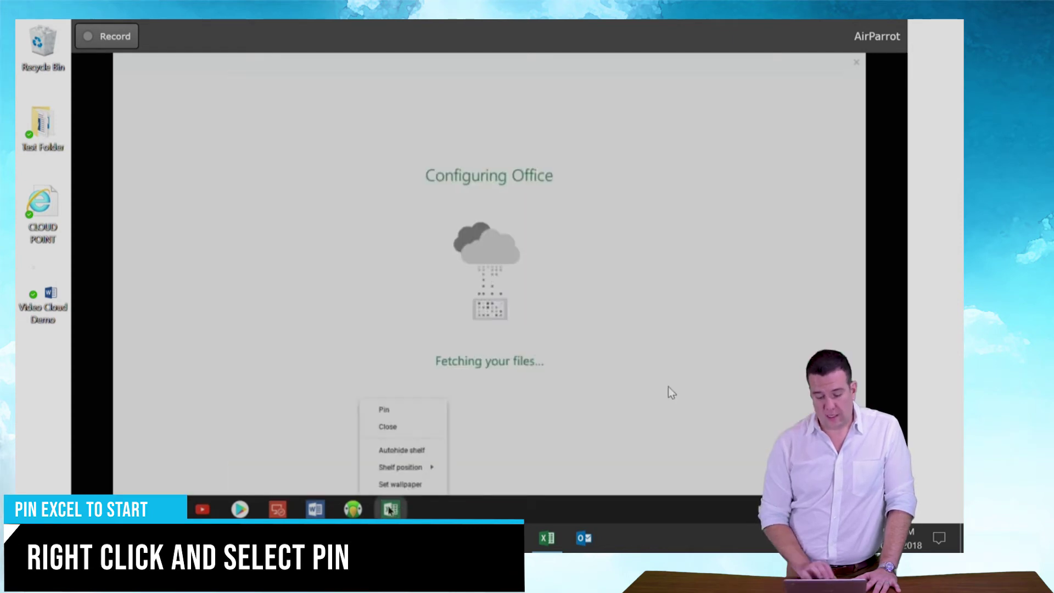
click(398, 415)
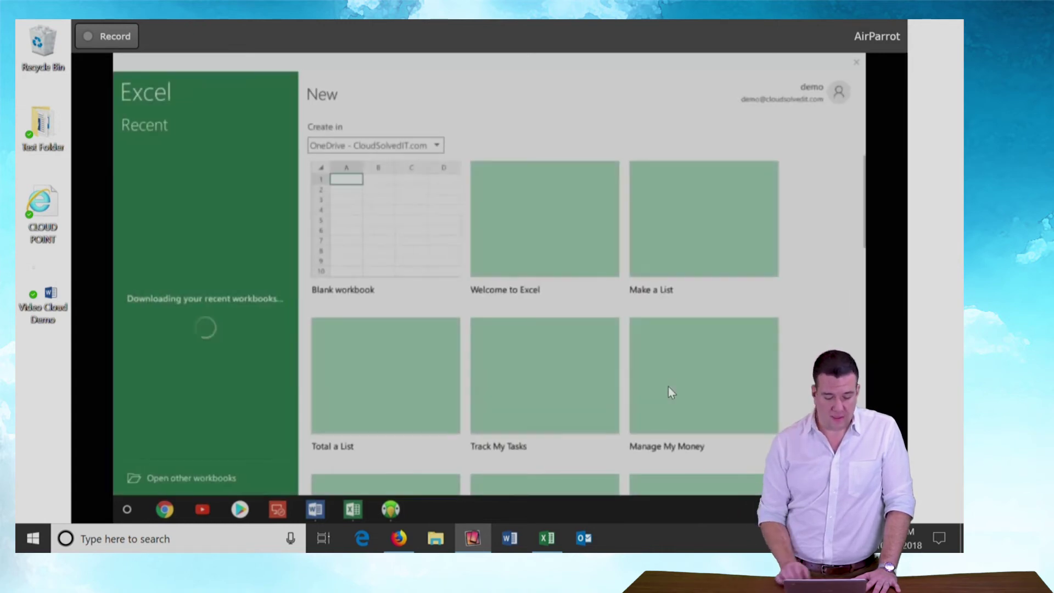
Step: Launch SharePoint and sign in with the work email, correcting it to end in '.com'
key(super)
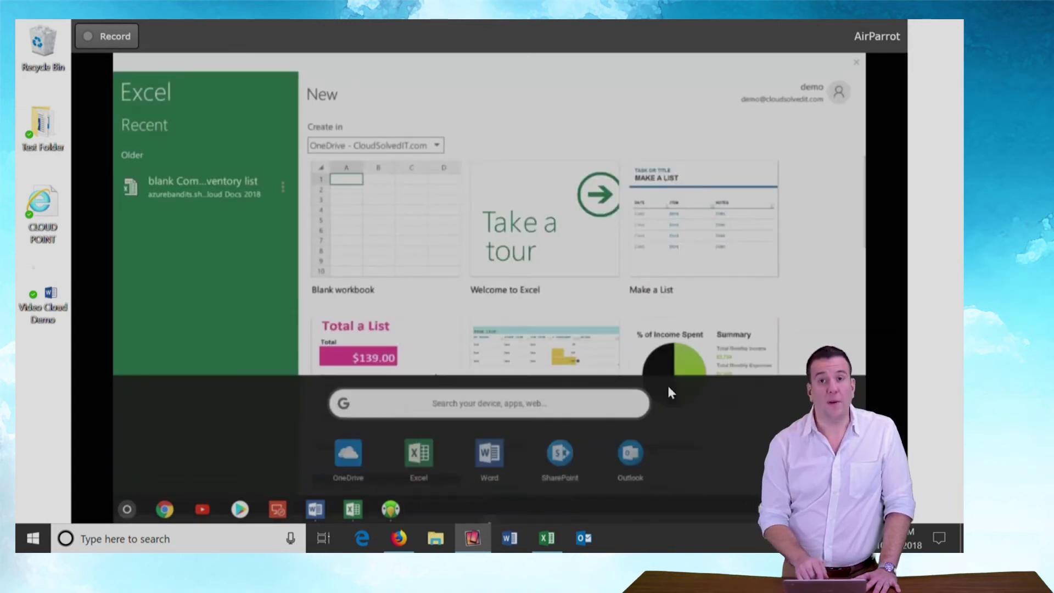
click(560, 453)
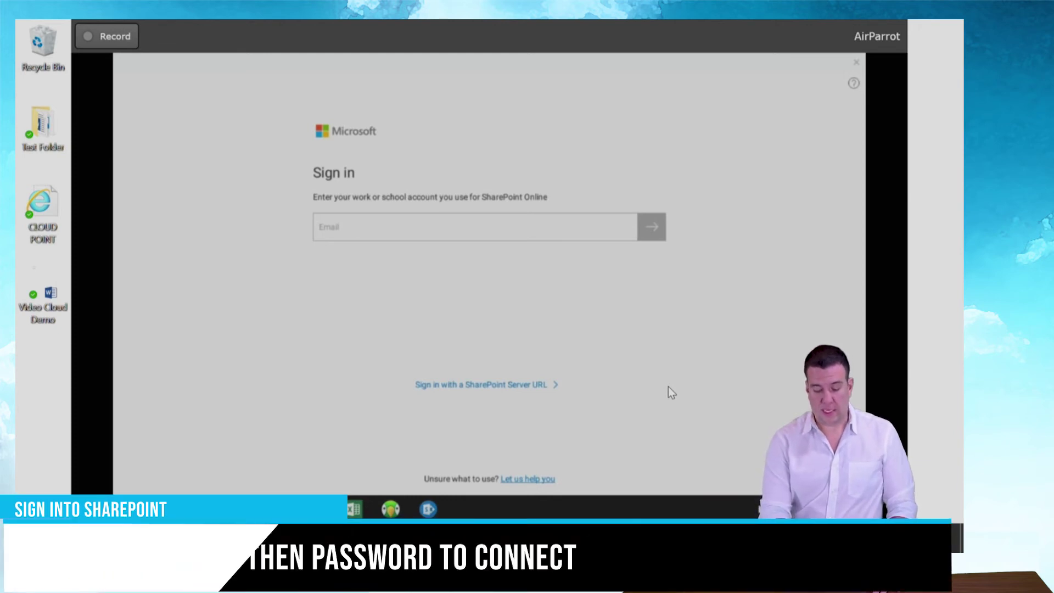
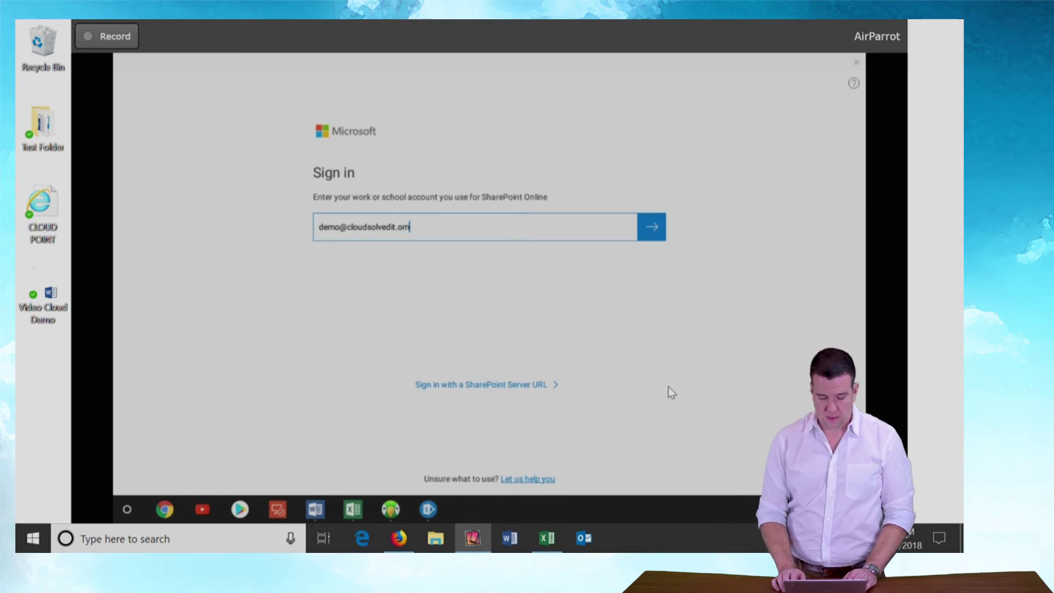
key(Return)
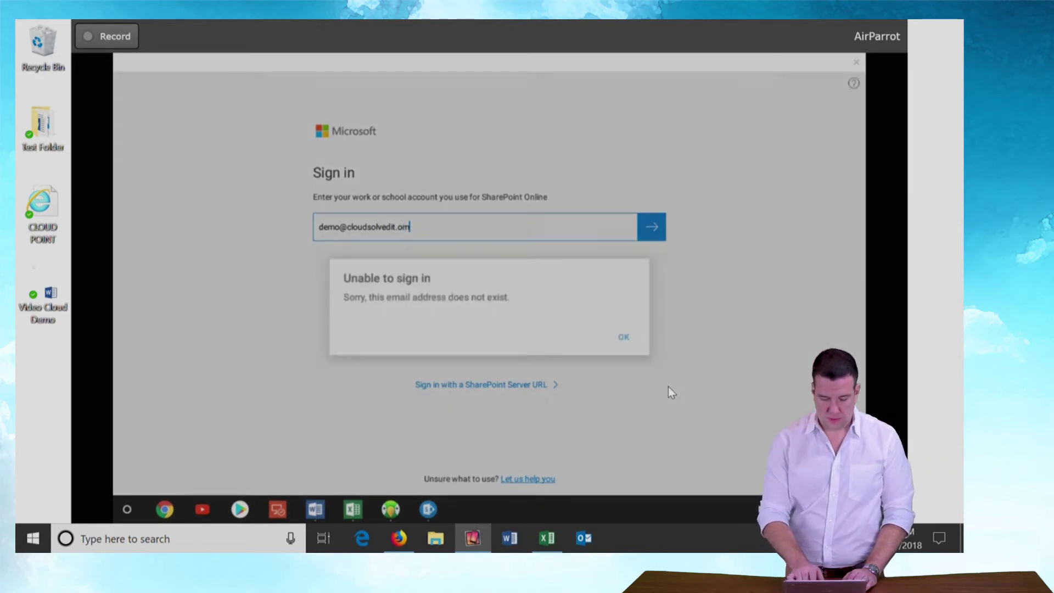
key(BackSpace)
key(BackSpace)
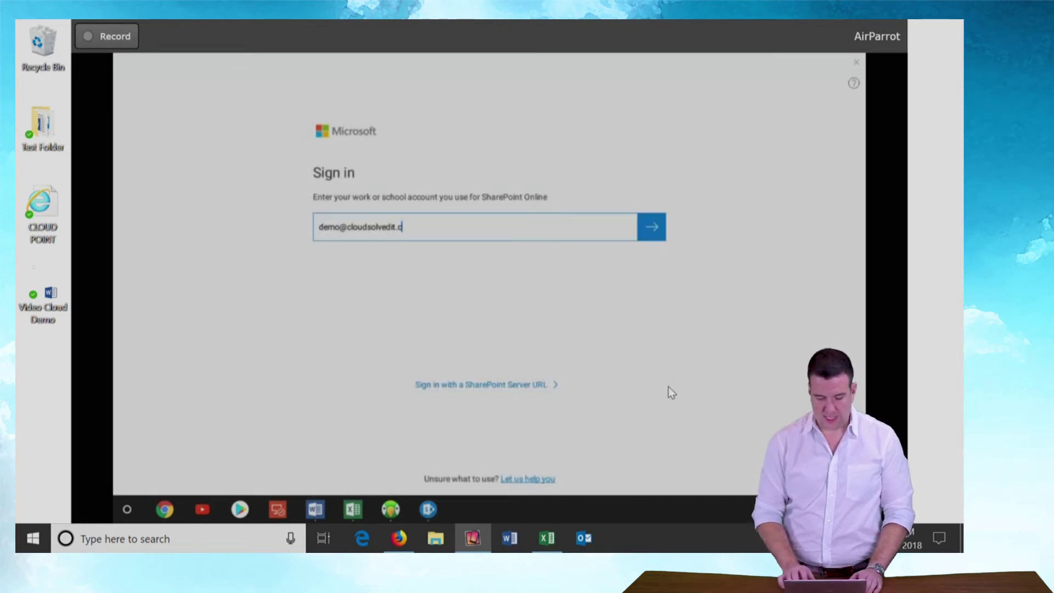
key(Return)
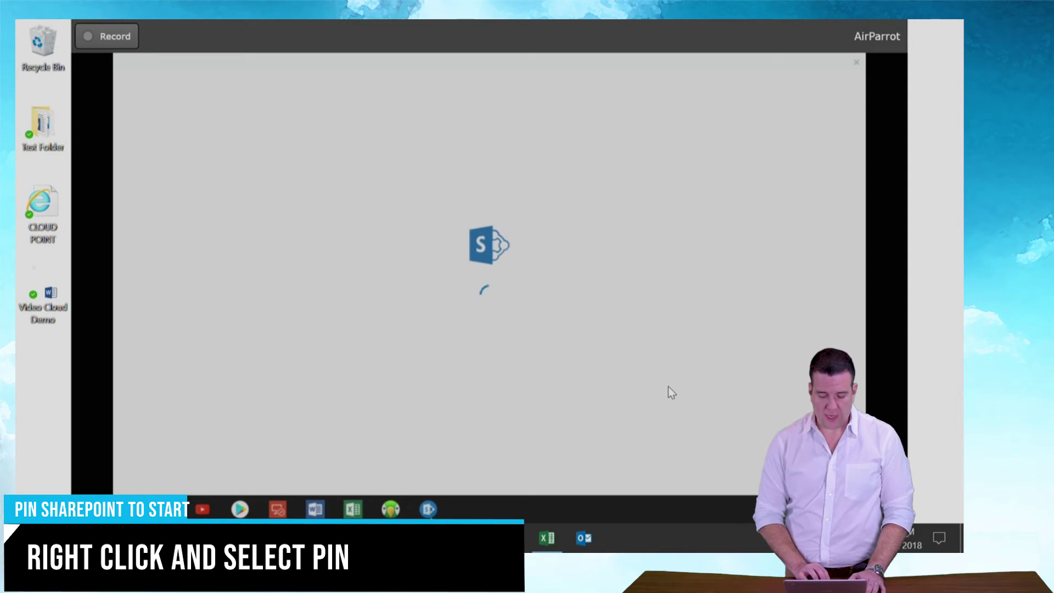
Step: Pin SharePoint to the shelf and dismiss the Find tab welcome tip
right_click(428, 509)
click(438, 409)
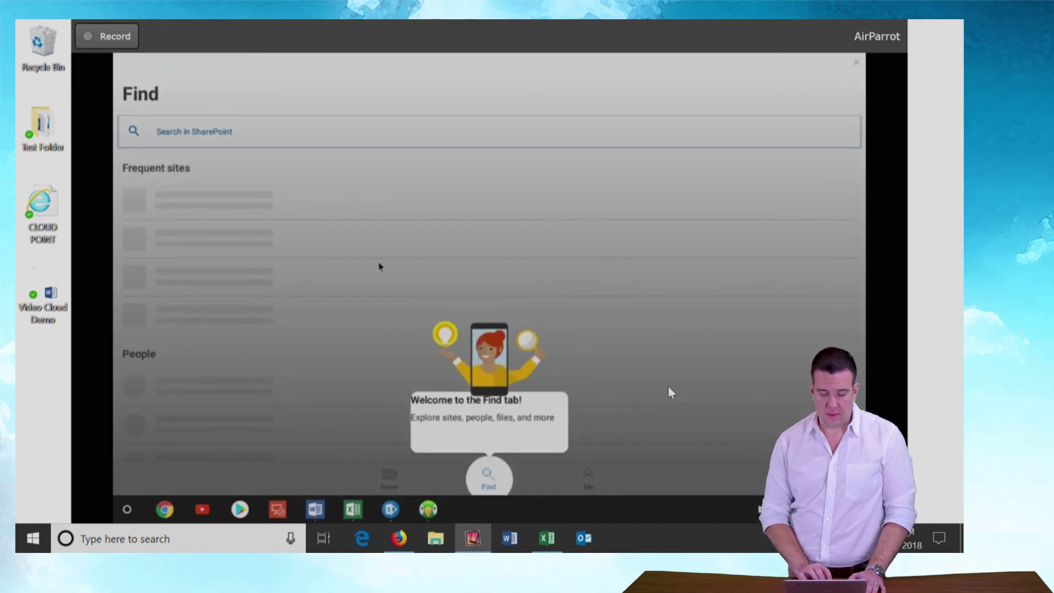
click(527, 344)
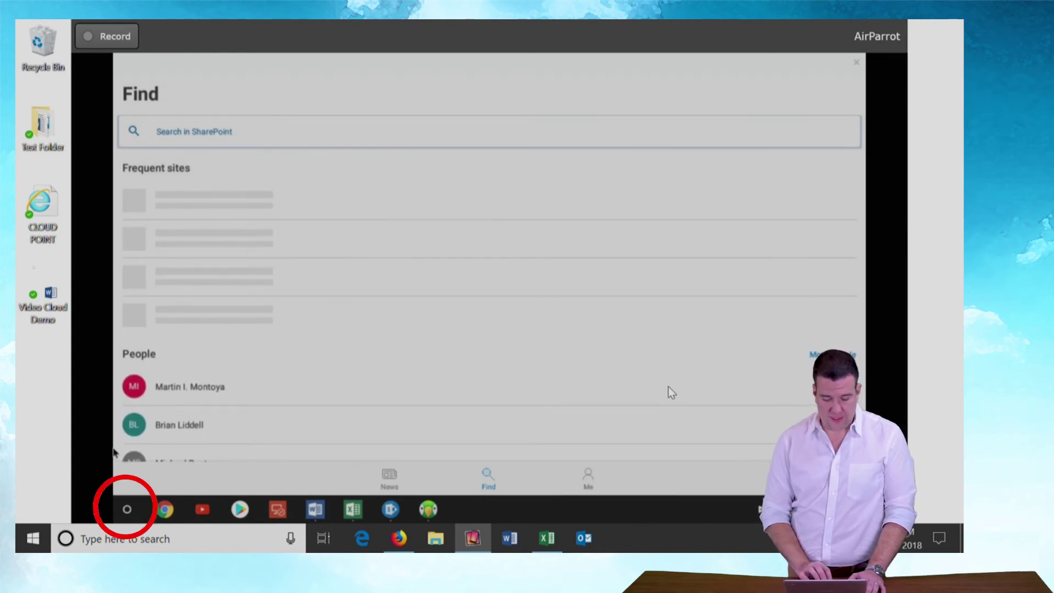
Step: Launch Outlook from the app launcher and pin it to the shelf
click(127, 509)
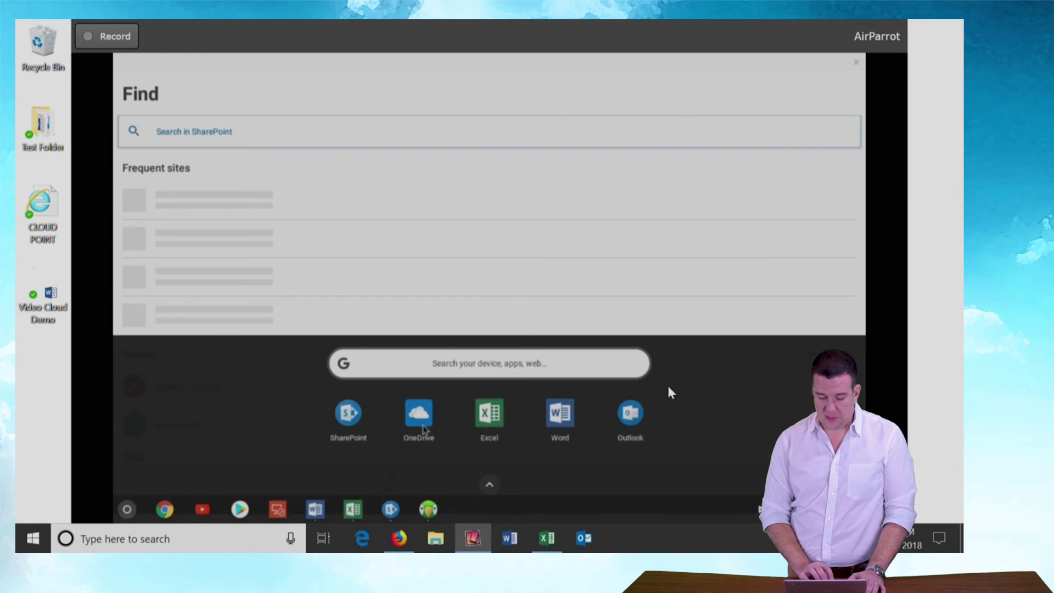
click(642, 418)
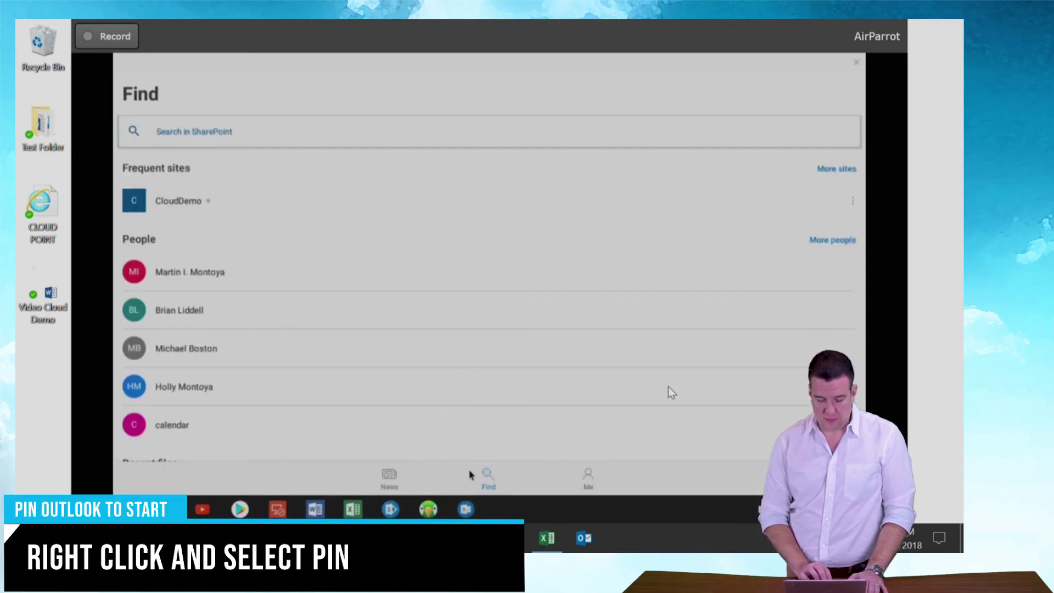
click(465, 509)
right_click(466, 509)
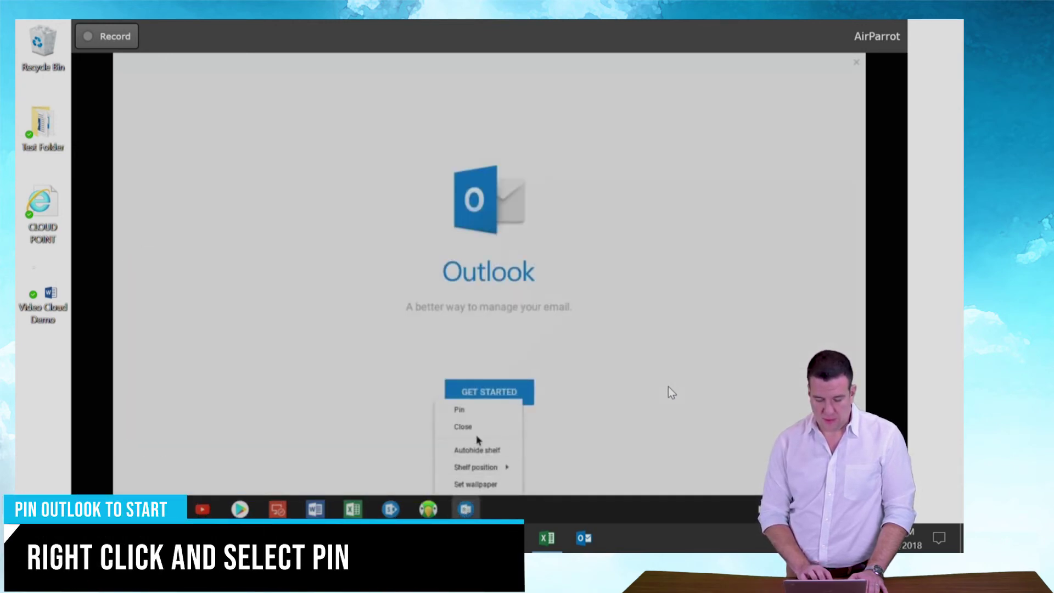
click(460, 409)
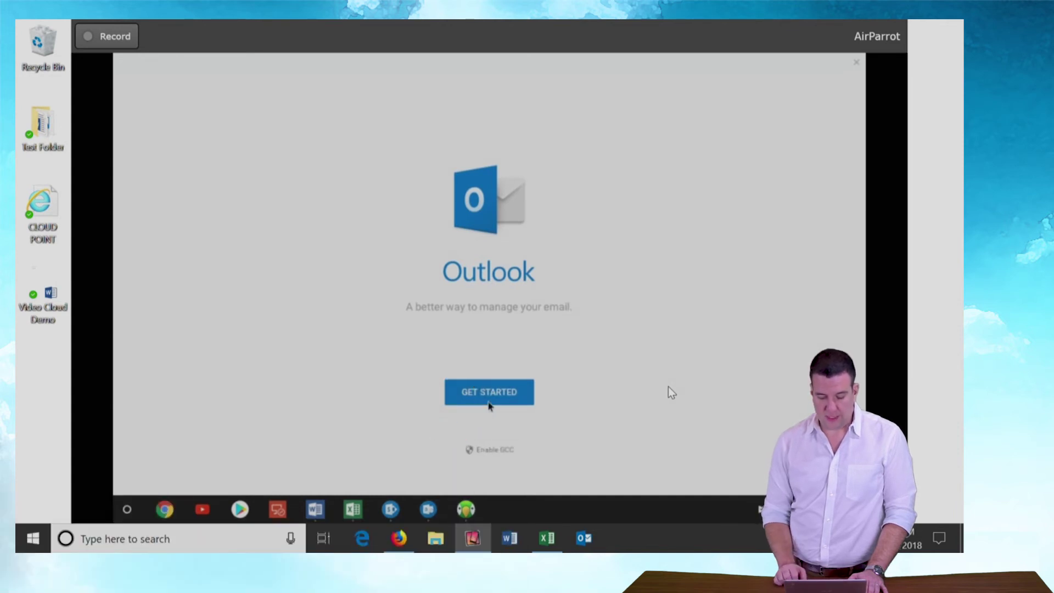
Step: Finish Outlook setup, skipping extra accounts and Focused Inbox, then open the CloudDemo invitation email
click(490, 405)
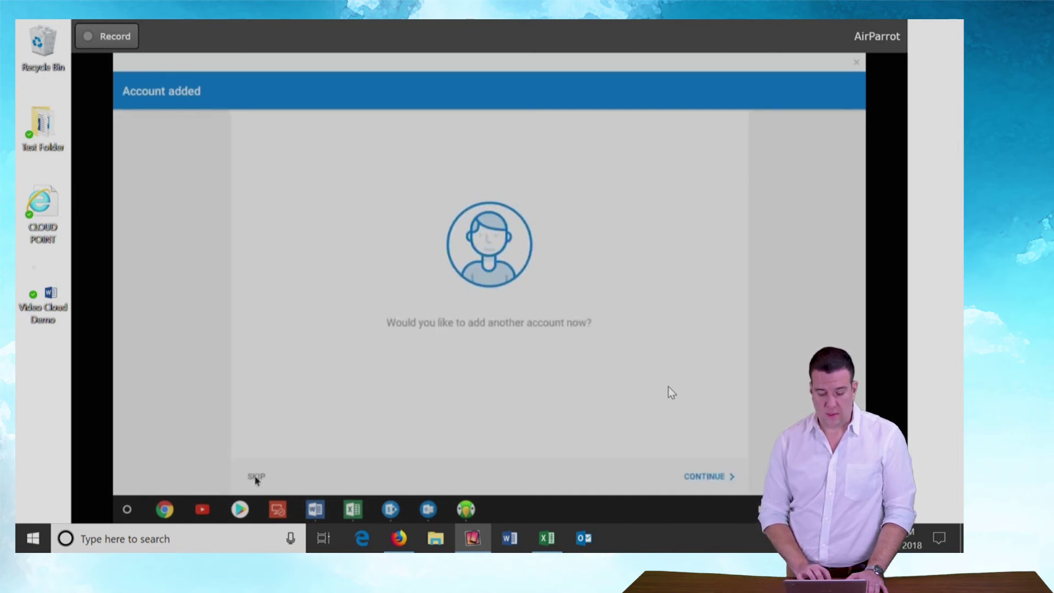
click(258, 477)
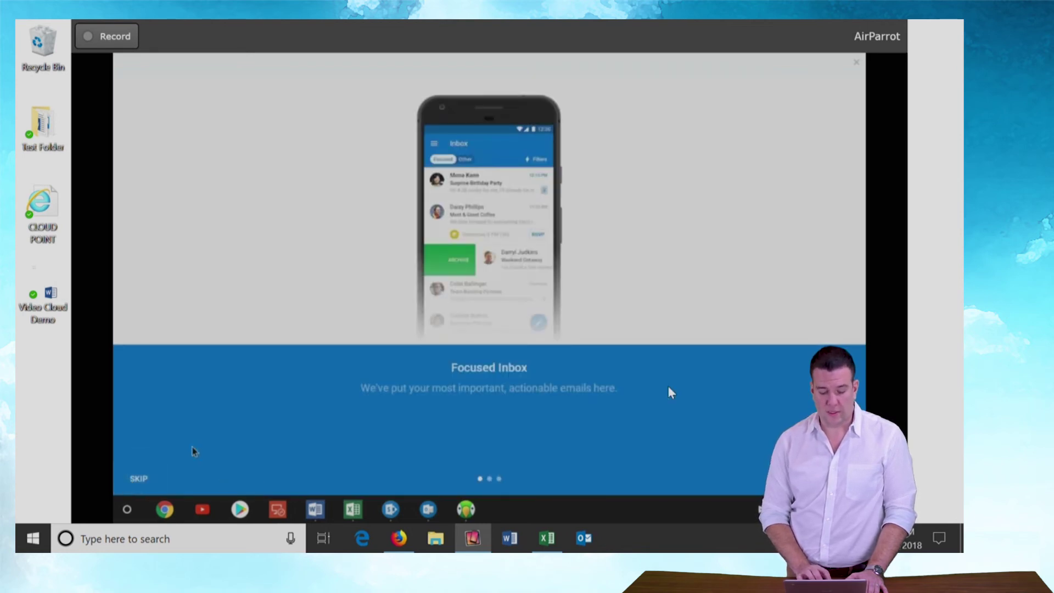
click(142, 480)
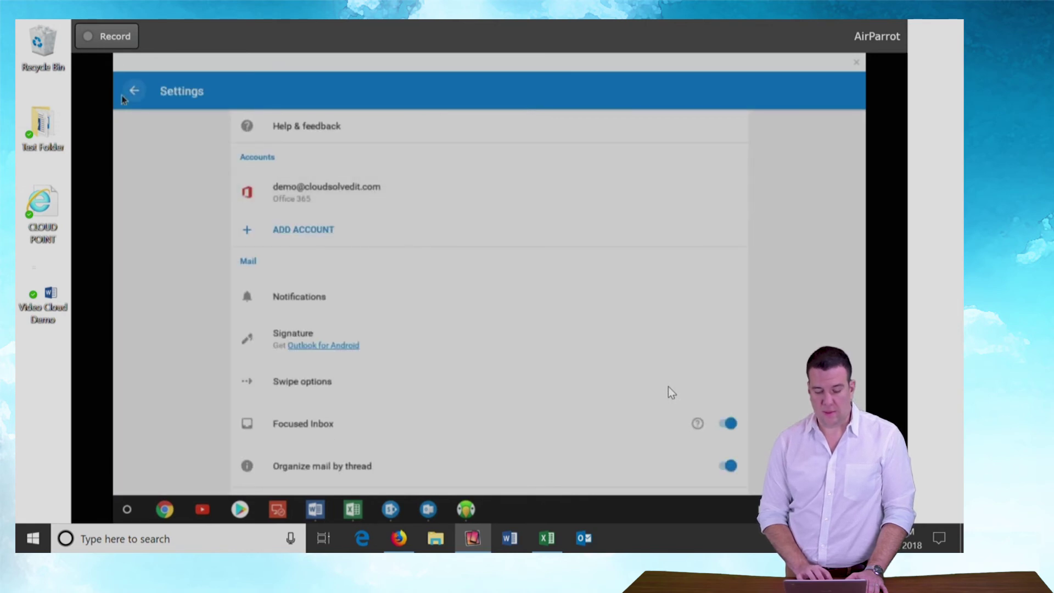
click(122, 97)
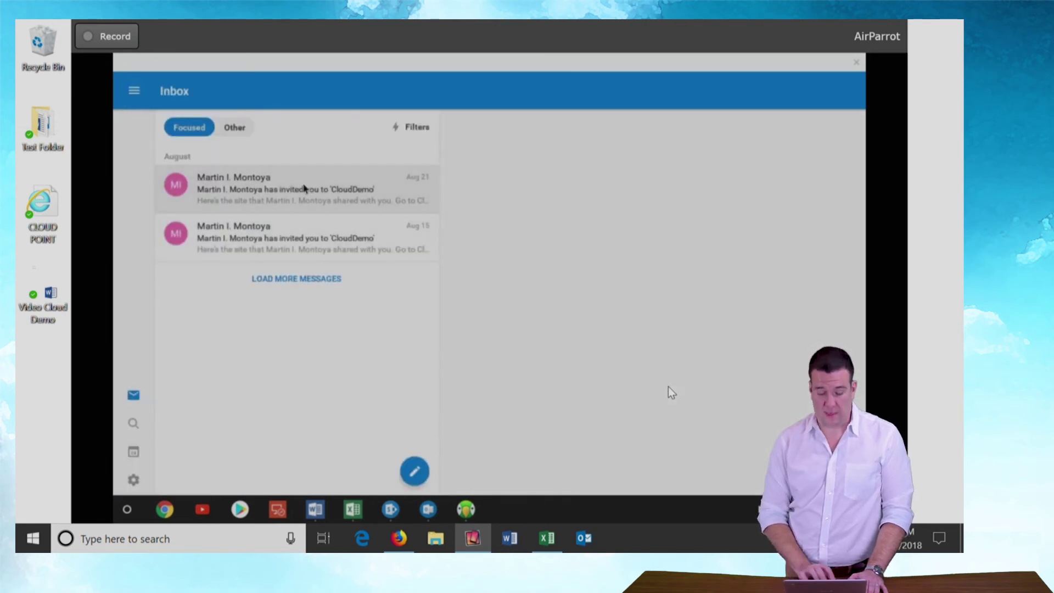
click(304, 189)
Step: Start OneDrive, pin its shelf icon, and switch the sidebar to Recent files
click(126, 509)
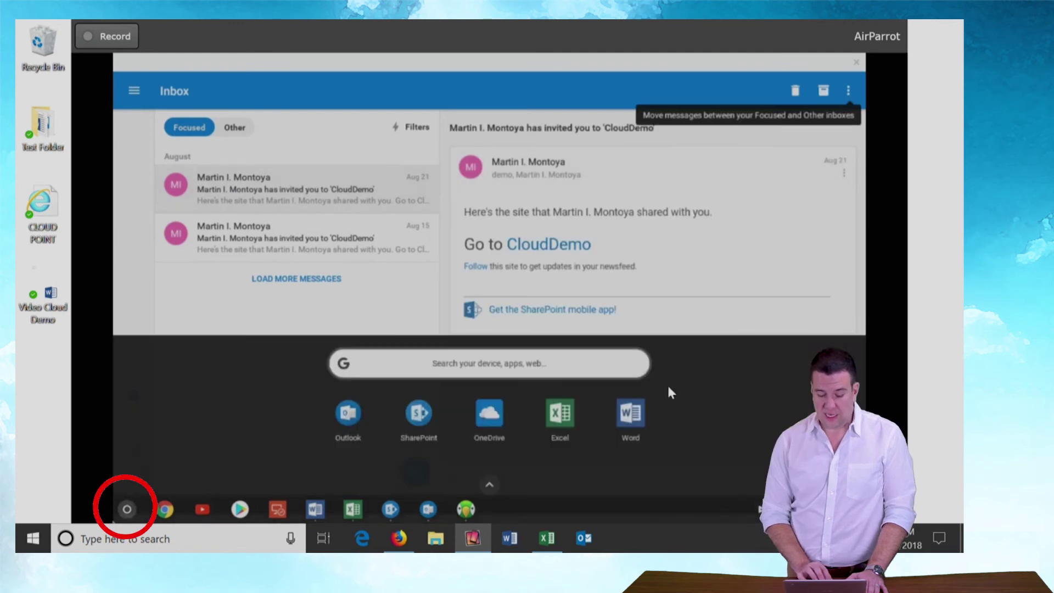
click(480, 420)
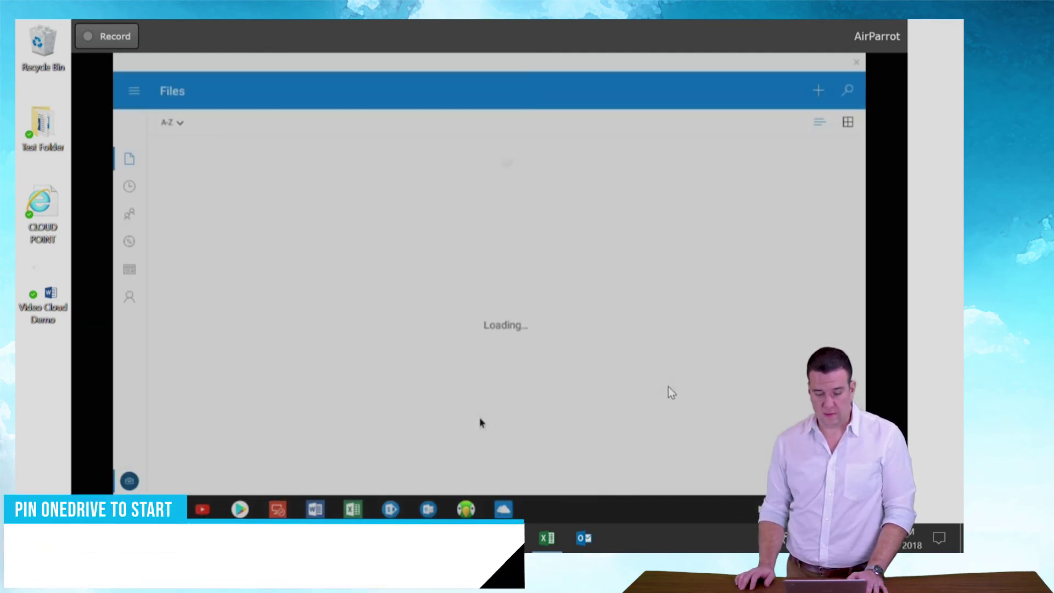
right_click(502, 506)
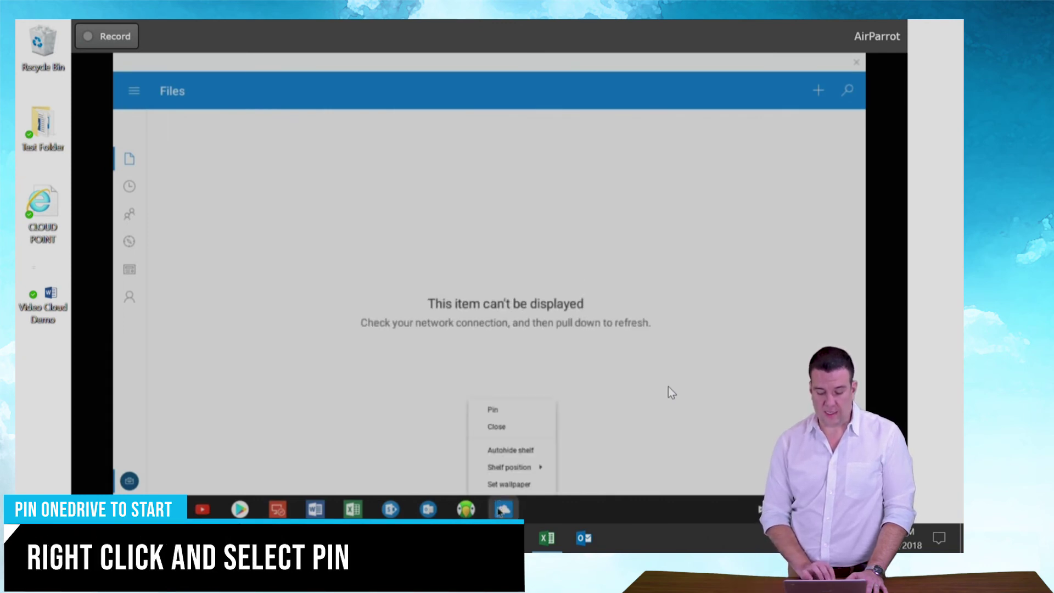
click(507, 413)
click(129, 185)
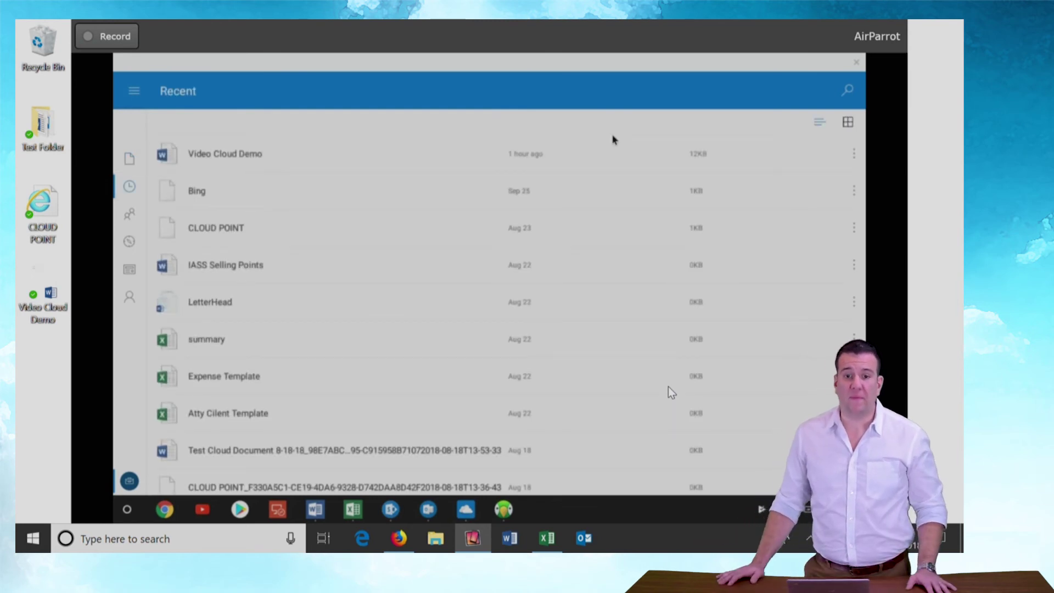